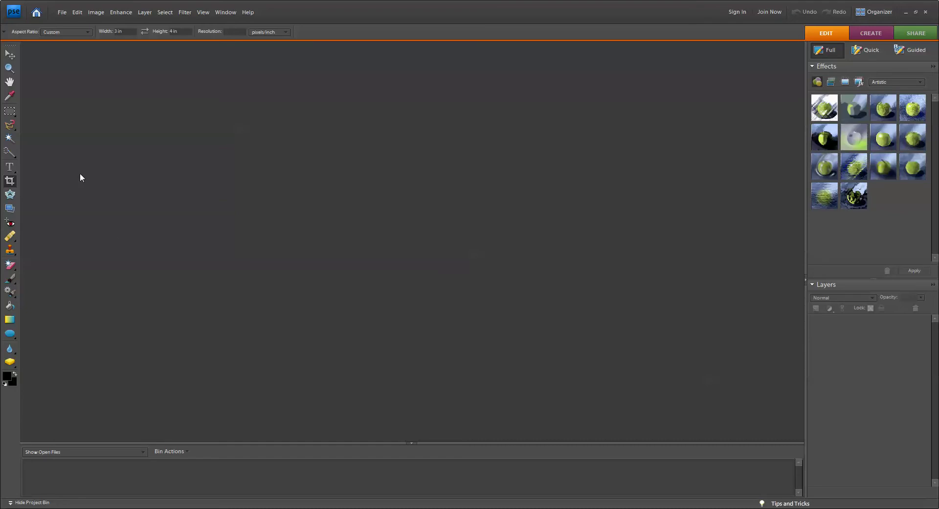
left_click(60, 12)
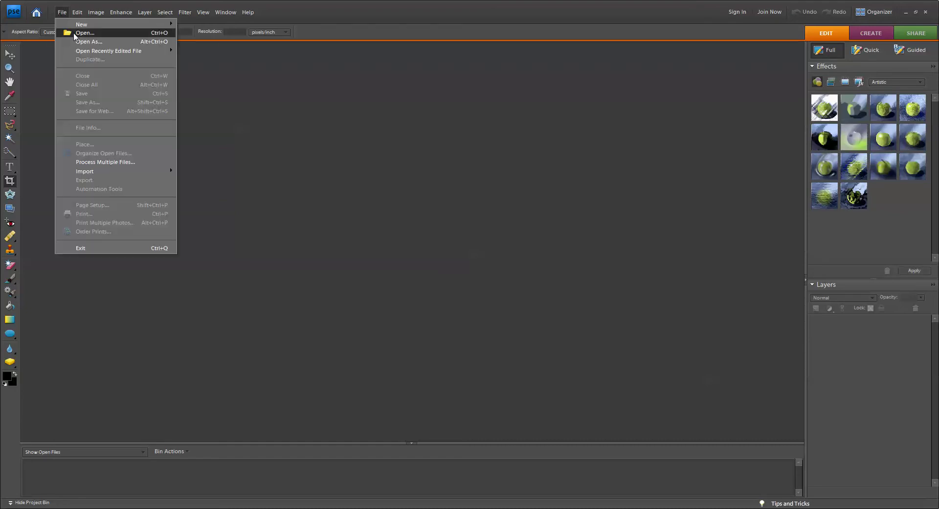
left_click(76, 33)
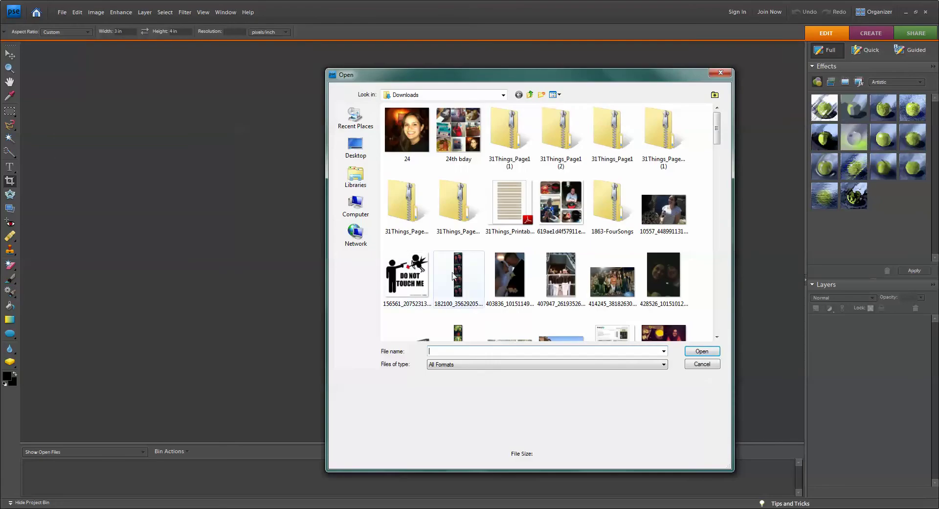
left_click(479, 288)
left_click(693, 350)
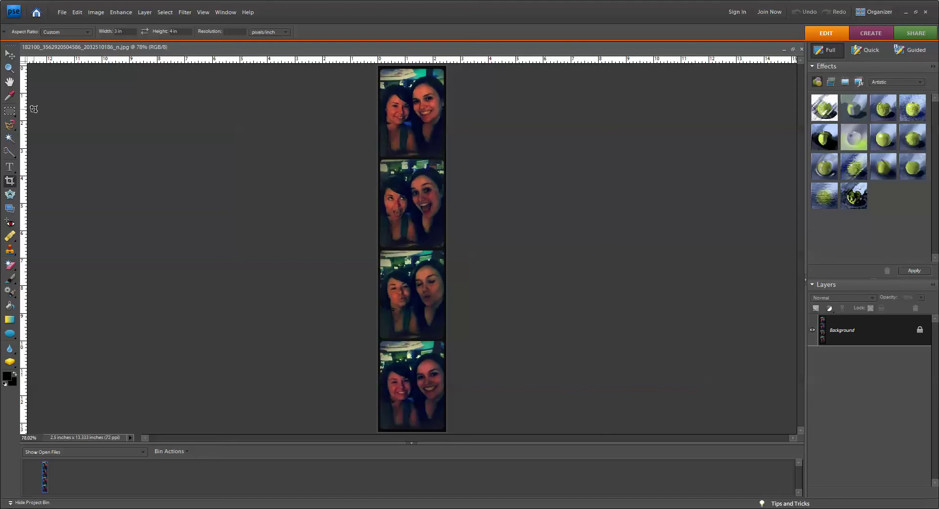
Create a blank RGB file 6 inches wide and 4 inches high at 72 pixels/inch with a transparent background.
left_click(61, 12)
mouse_move(65, 25)
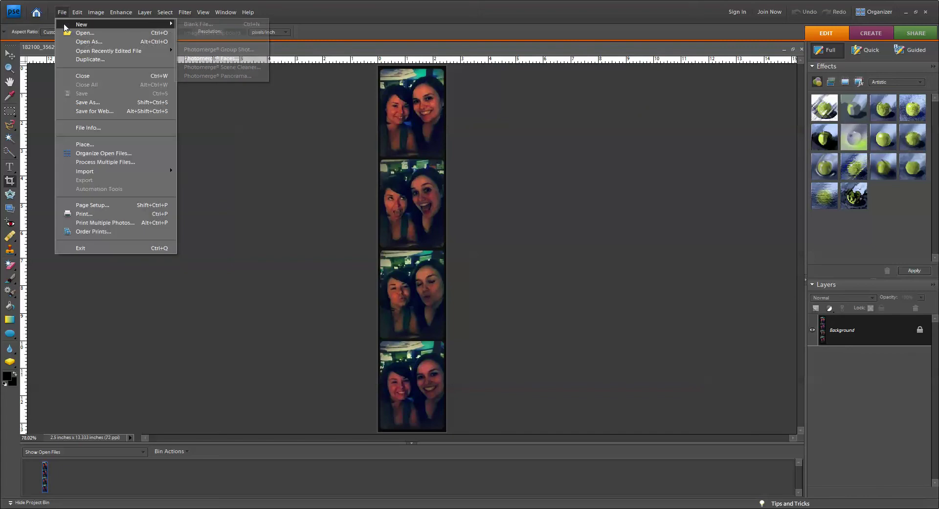
left_click(194, 24)
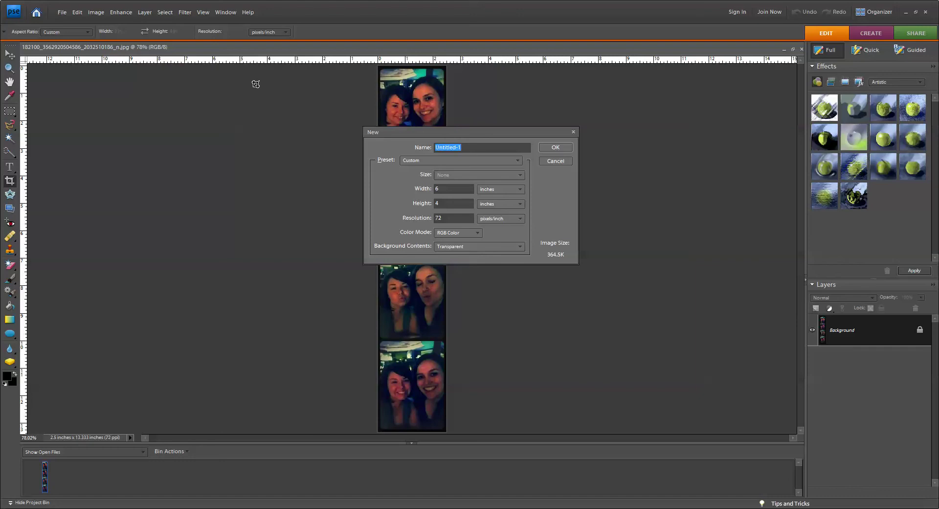
double_click(459, 189)
left_click(449, 204)
left_click(542, 152)
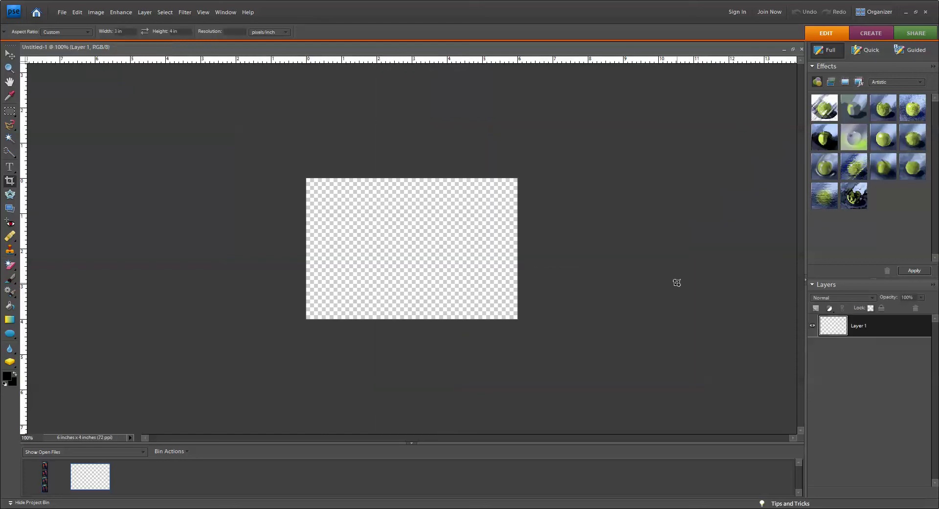
Crop the photo strip to its first frame at 3 x 4 in, aligning the crop area with the frame's edges.
left_click(47, 475)
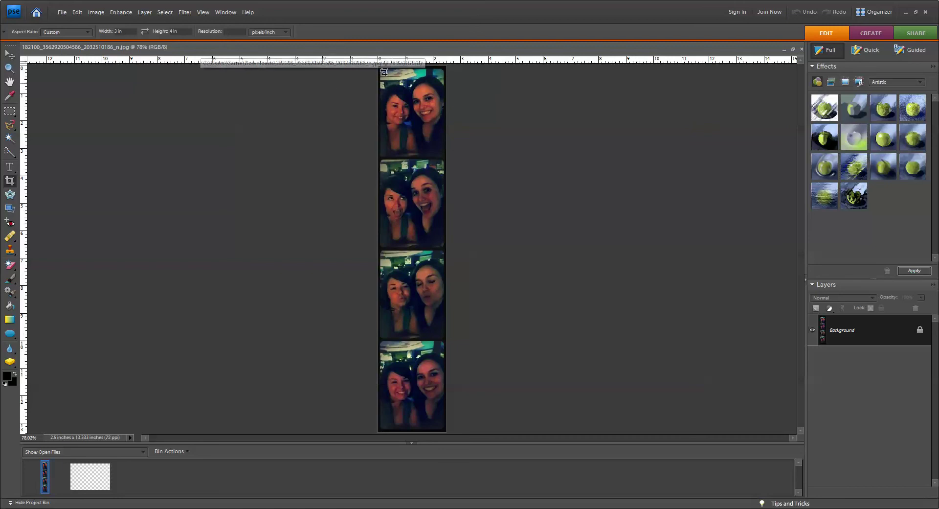
left_click_drag(378, 67, 518, 174)
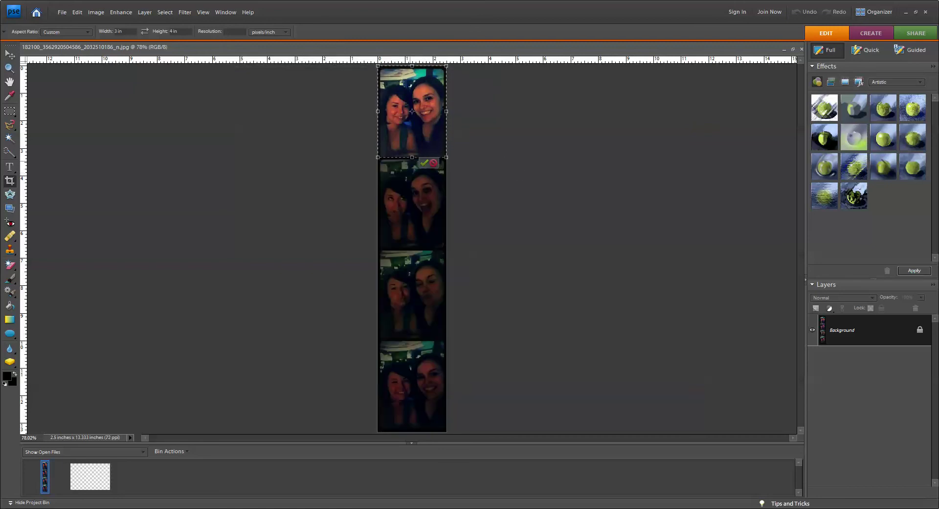
key("Down")
key("Down")
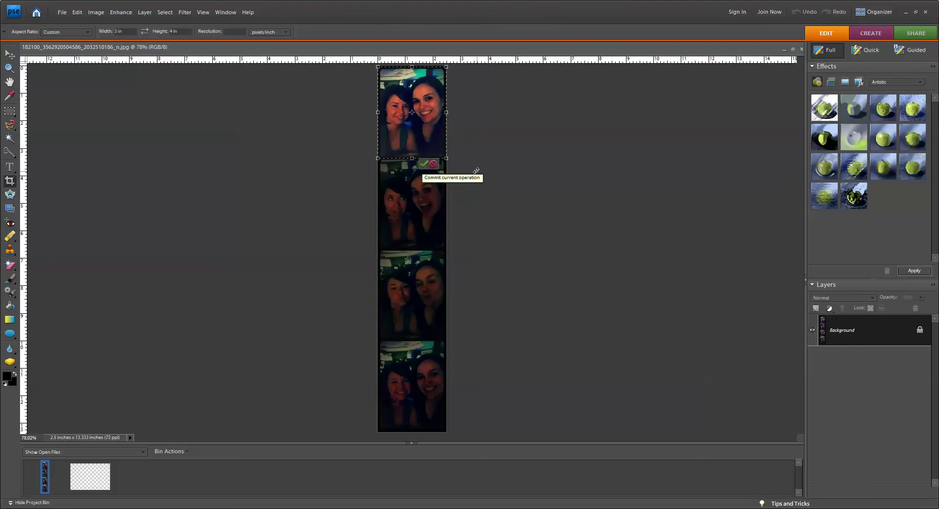
key("Return")
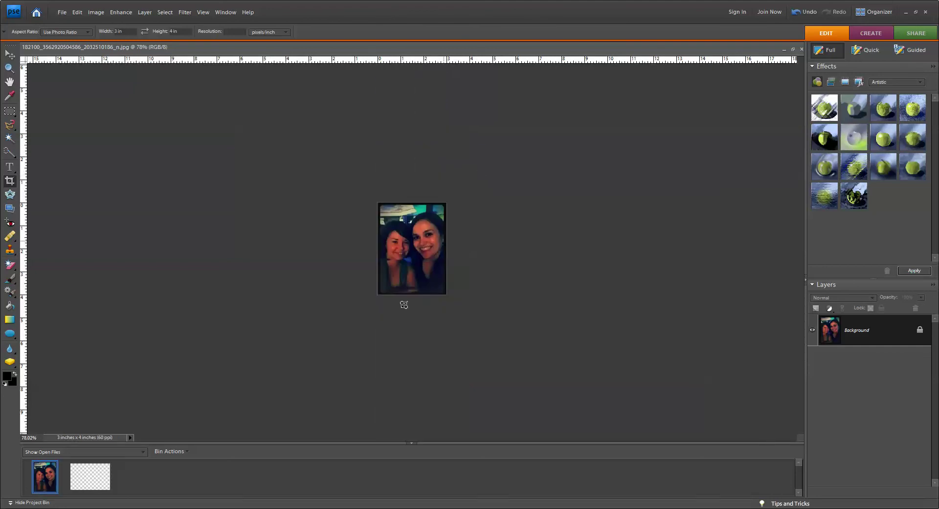
Place the cropped first frame in the blank 6 x 4 inch file and scale it to fill the left half.
double_click(77, 483)
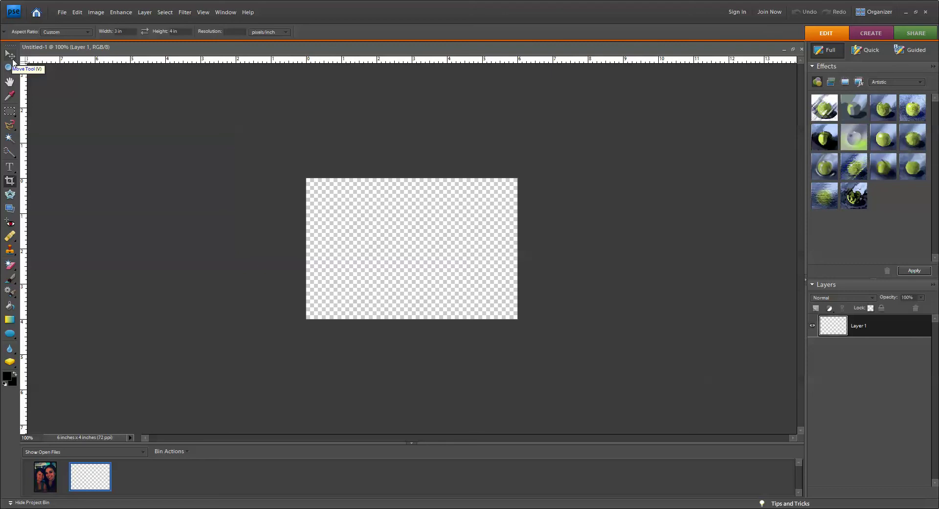
left_click(11, 60)
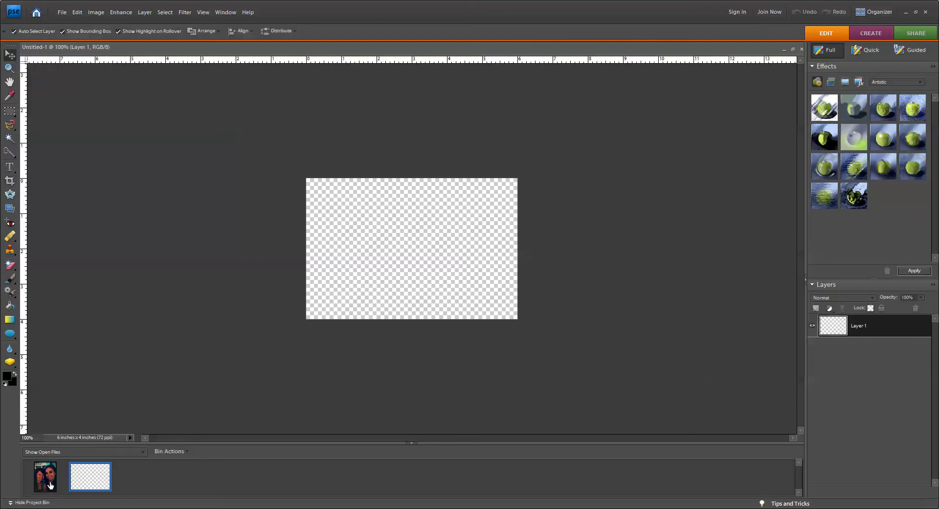
left_click_drag(54, 483, 361, 247)
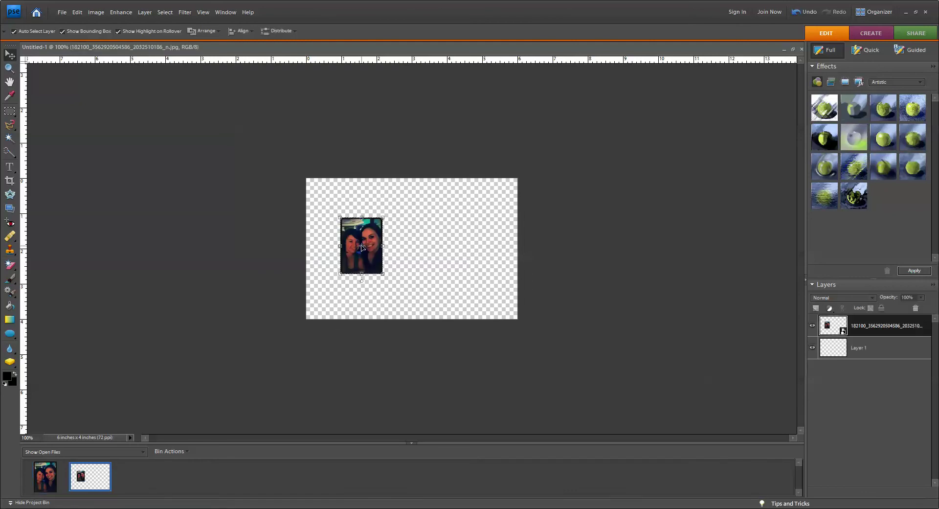
left_click_drag(362, 248, 414, 321)
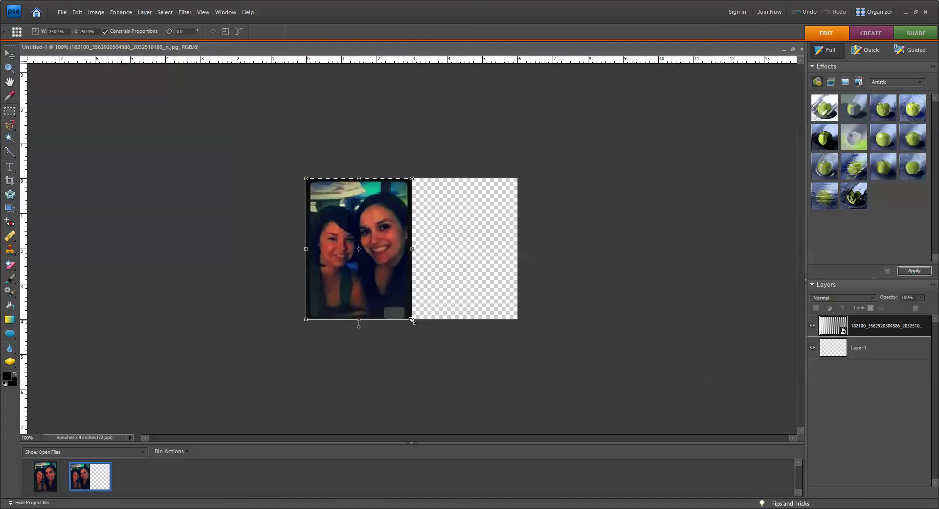
key("Return")
left_click(482, 380)
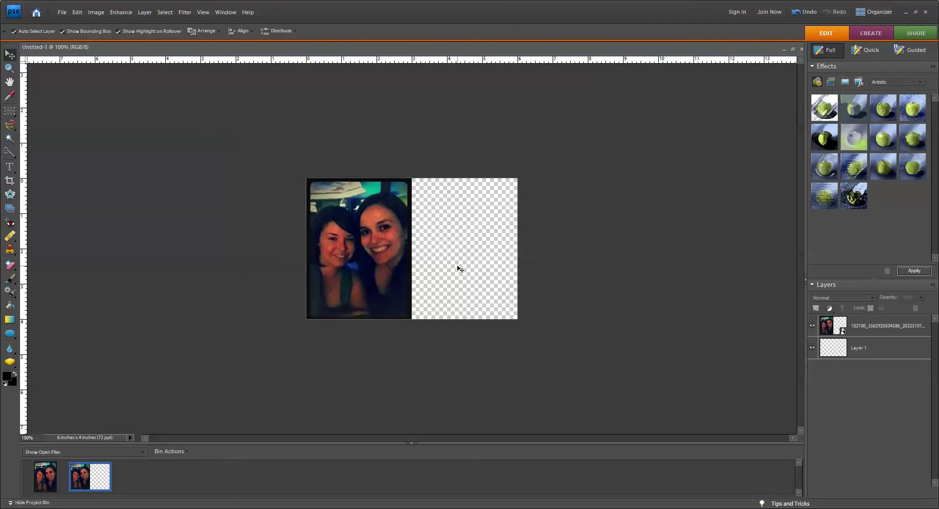
Return to the photo strip image and undo its crop.
left_click(39, 483)
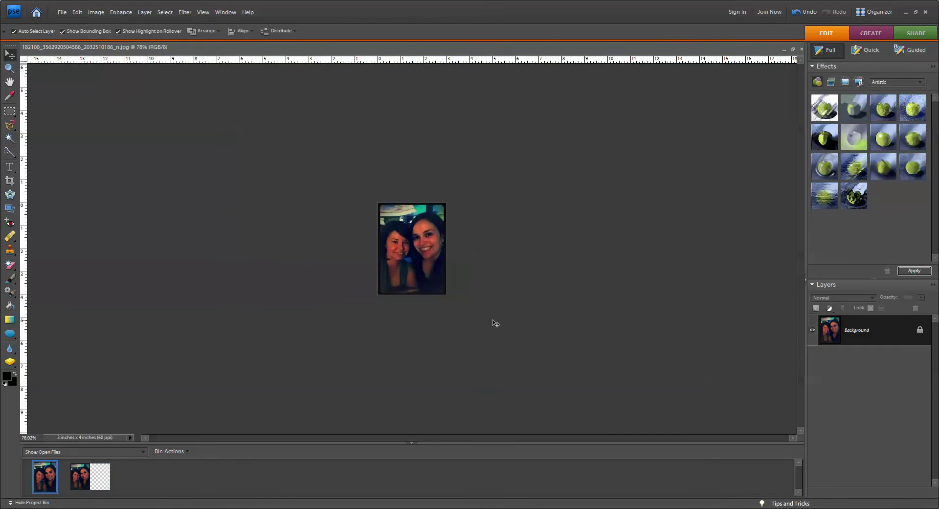
key("ctrl+z")
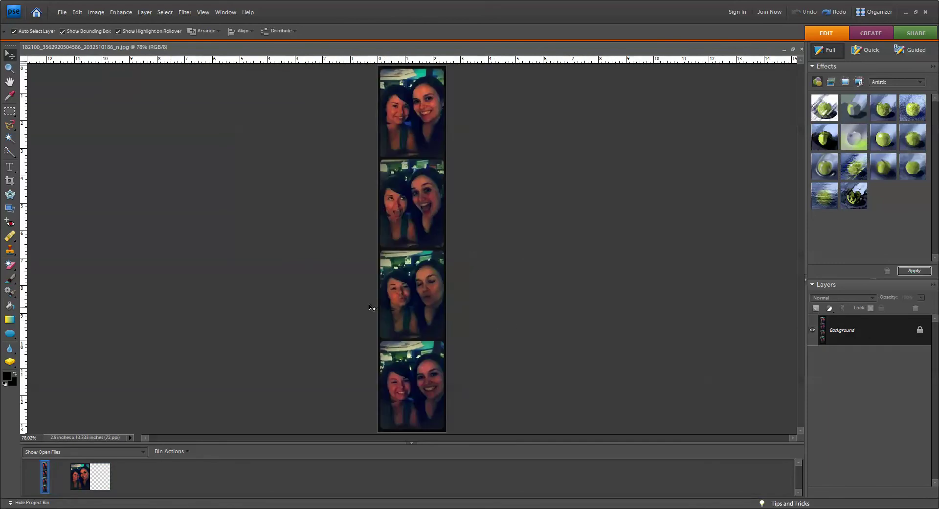
left_click(67, 13)
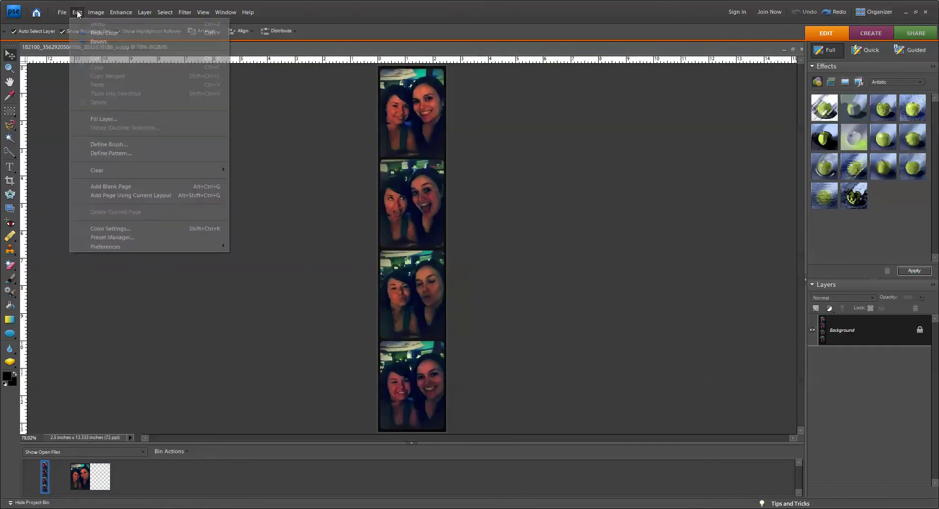
left_click(78, 13)
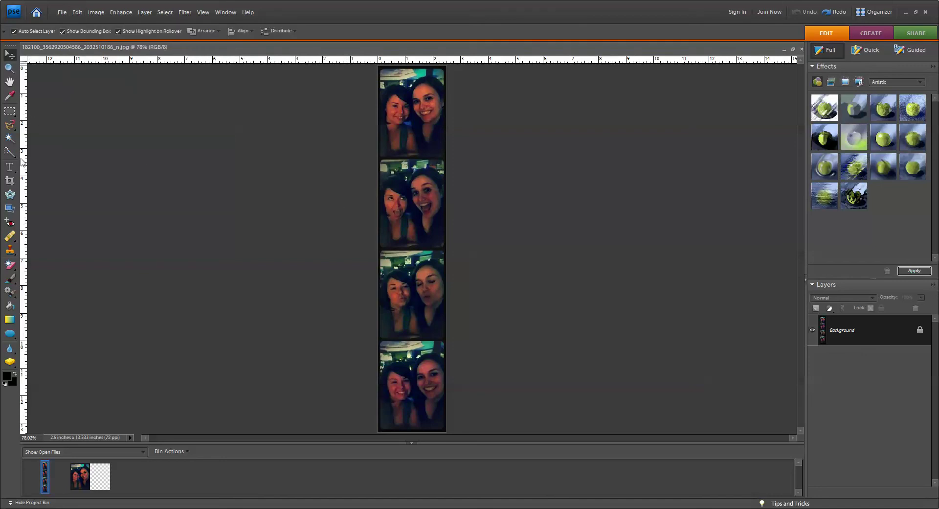
Crop the photo strip to its second frame at 3 x 4 in.
key("c")
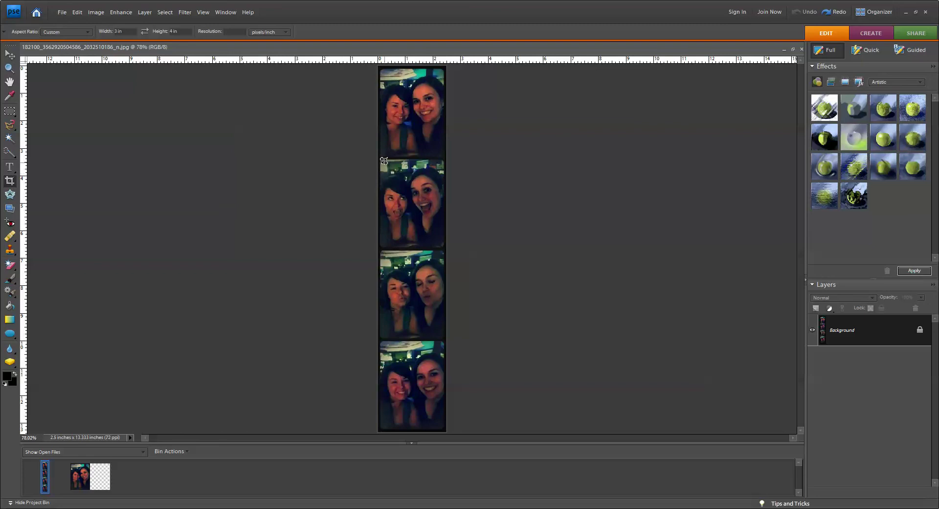
left_click_drag(378, 159, 493, 260)
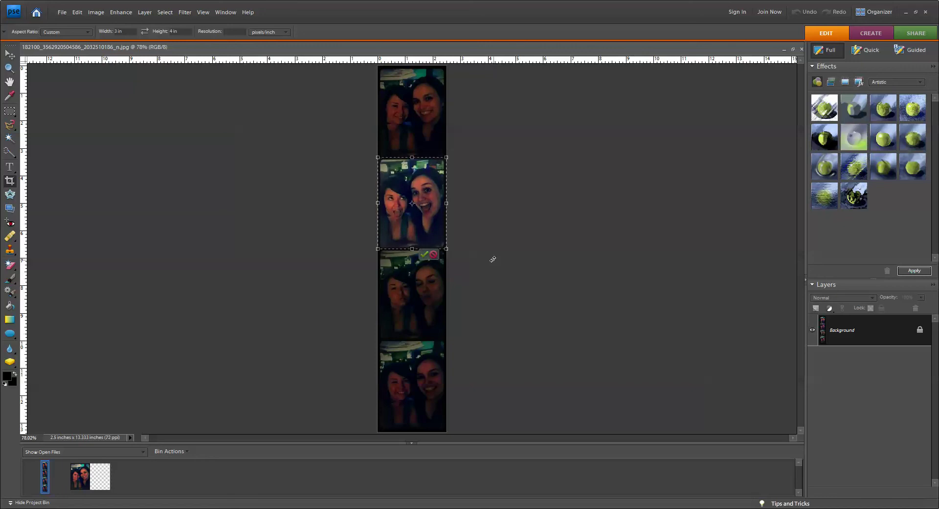
key("Return")
Place the cropped second frame in the 6 x 4 inch file and scale it to fill the empty right half.
key("v")
left_click(102, 481)
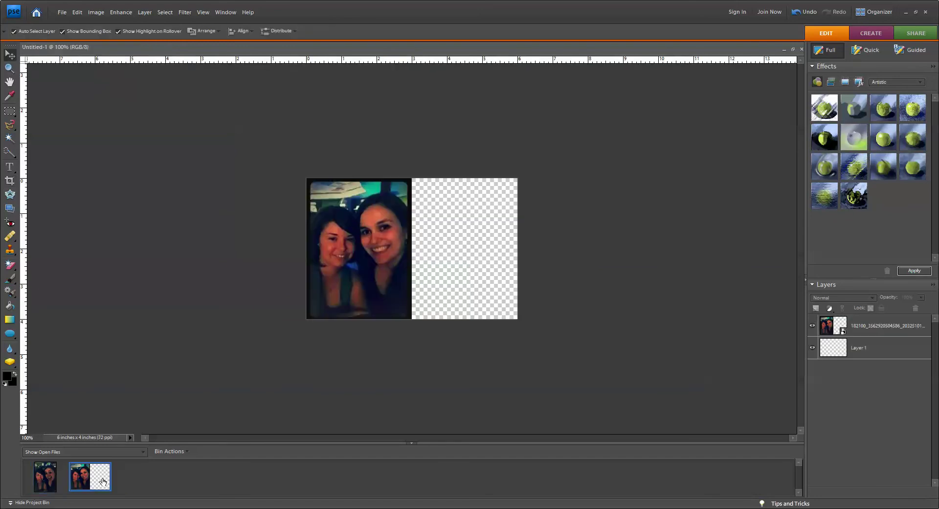
left_click_drag(45, 482, 406, 313)
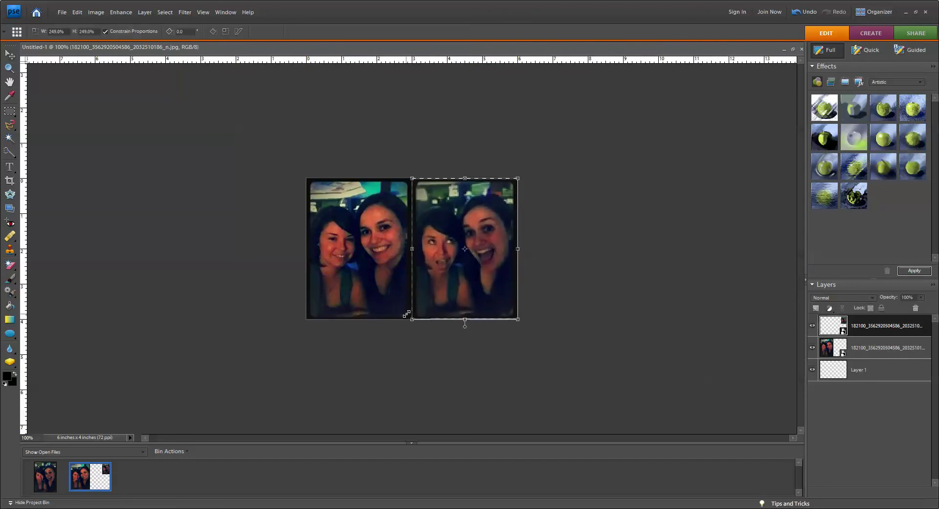
key("Return")
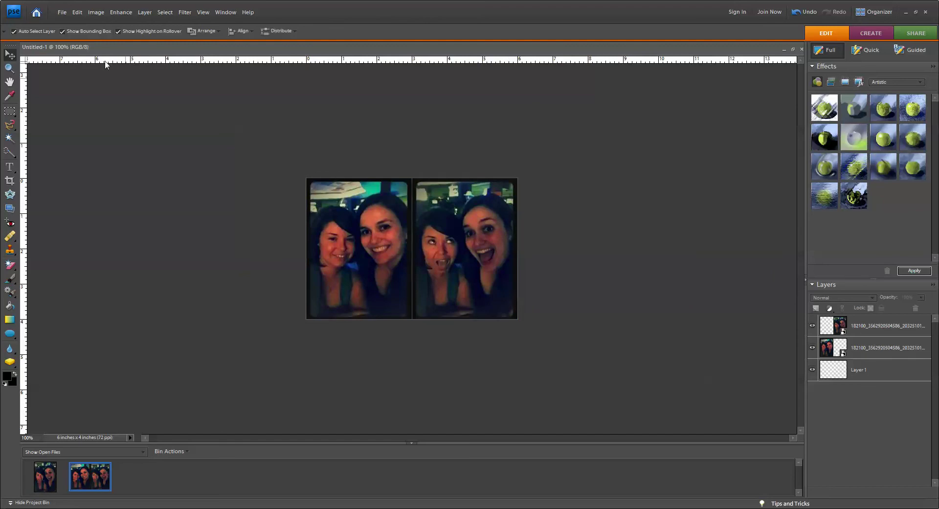
Set the print paper size to Borderless 4x6in. in the page setup, and leave the print dialog without printing.
left_click(62, 14)
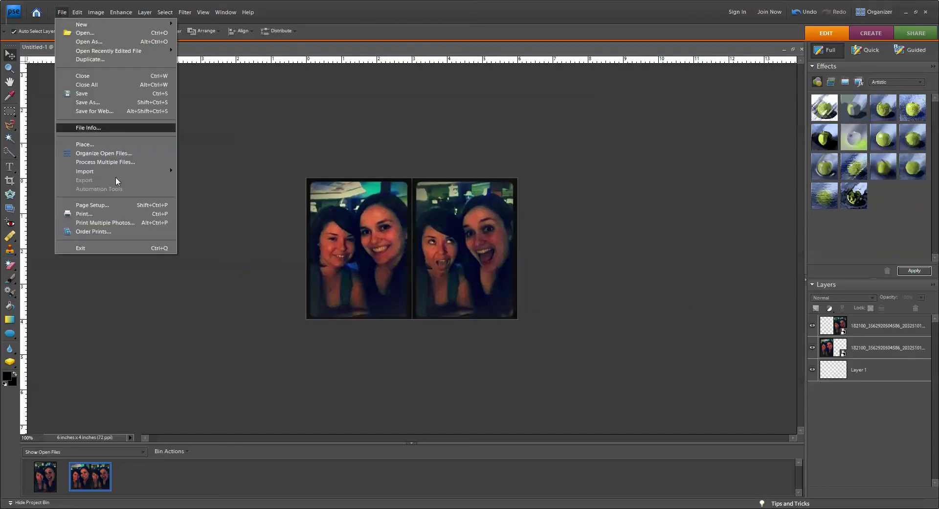
left_click(119, 213)
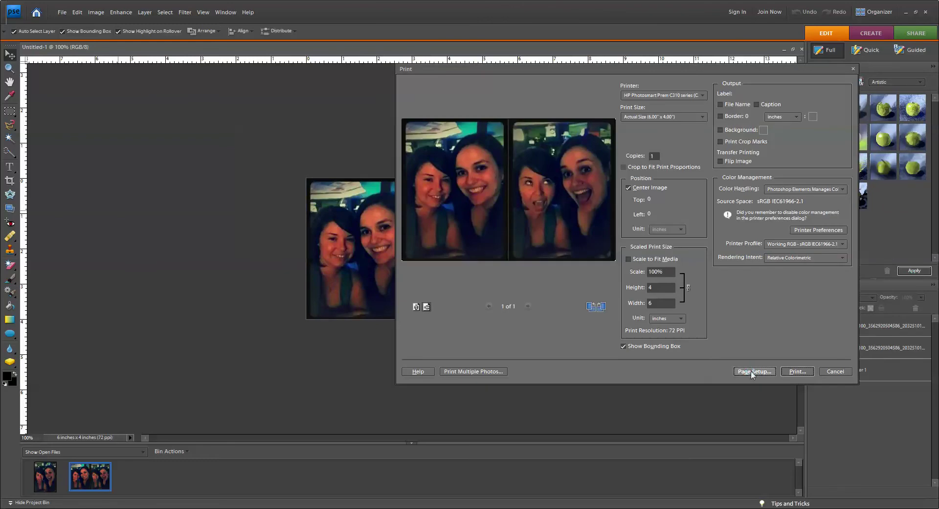
left_click(753, 372)
left_click(558, 204)
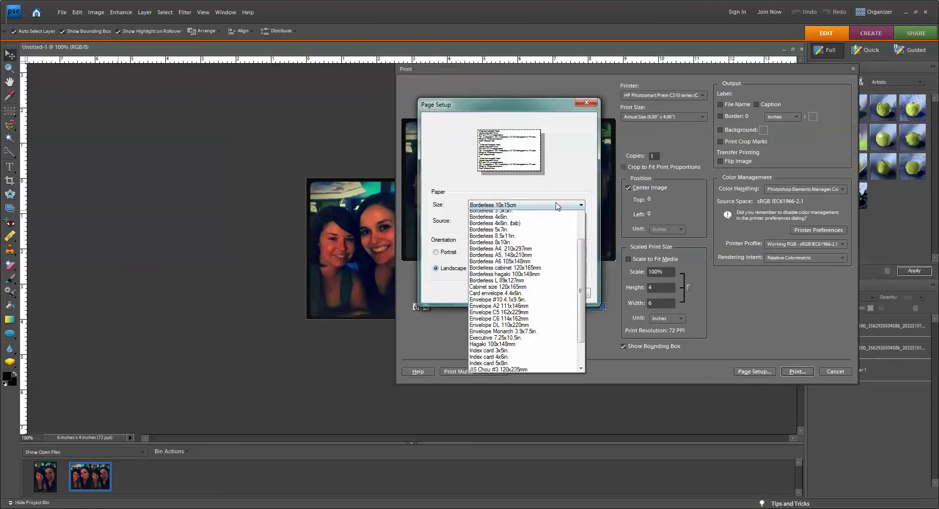
left_click_drag(581, 274, 581, 226)
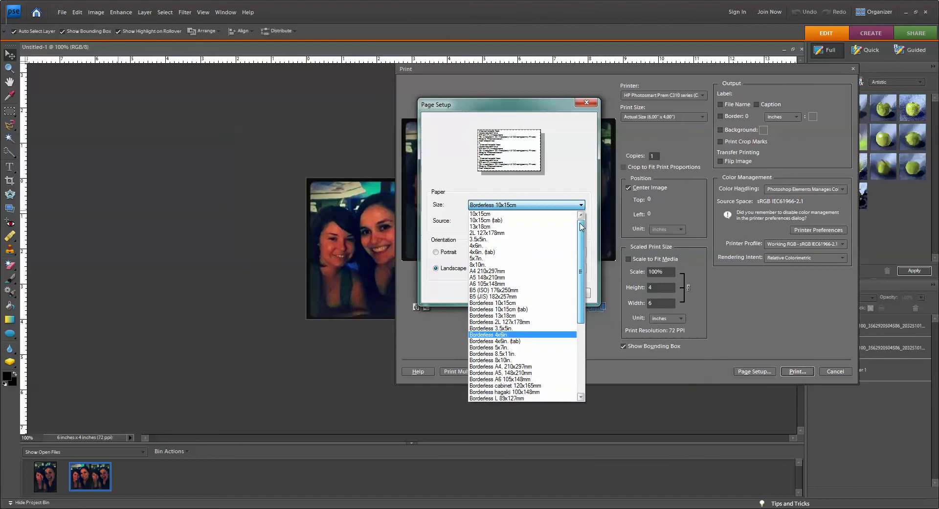
scroll(554, 296, "down", 2)
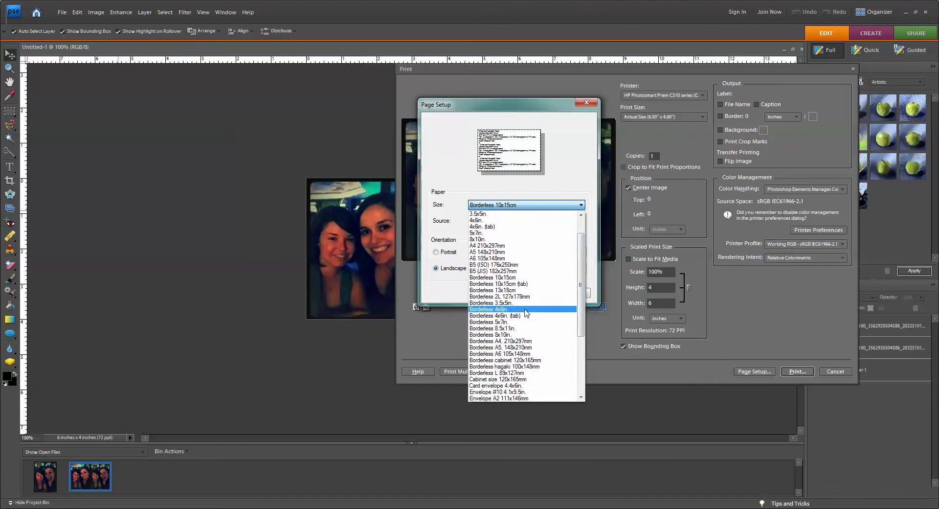
left_click(524, 309)
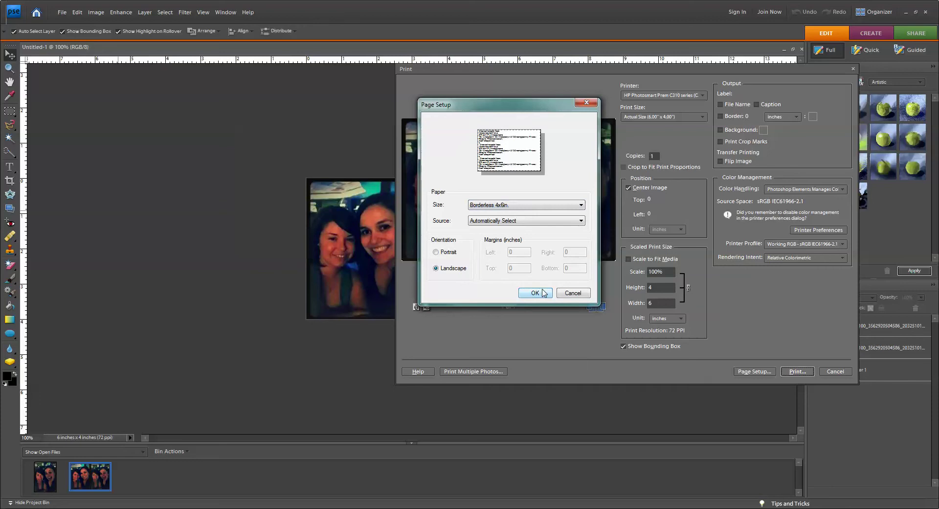
left_click(536, 292)
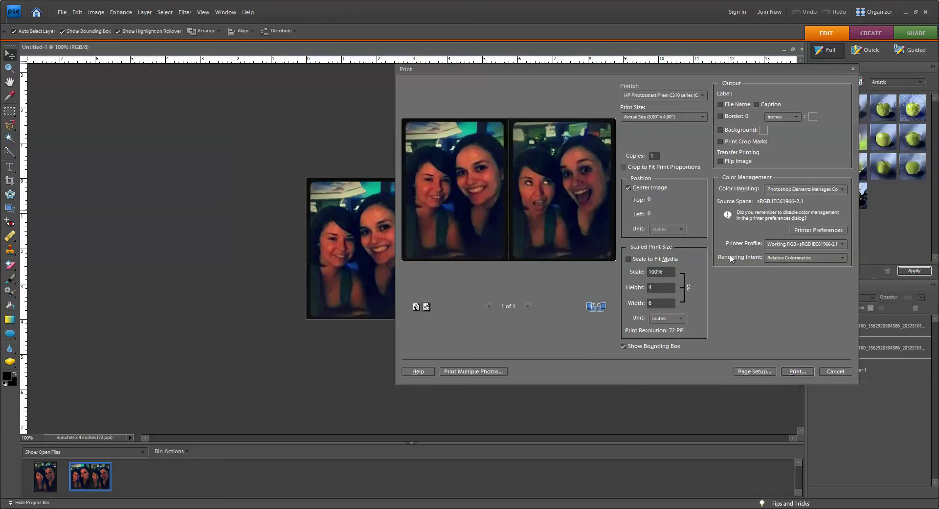
left_click(835, 373)
Delete both placed photo layers from the 6 x 4 inch file.
left_click(391, 300)
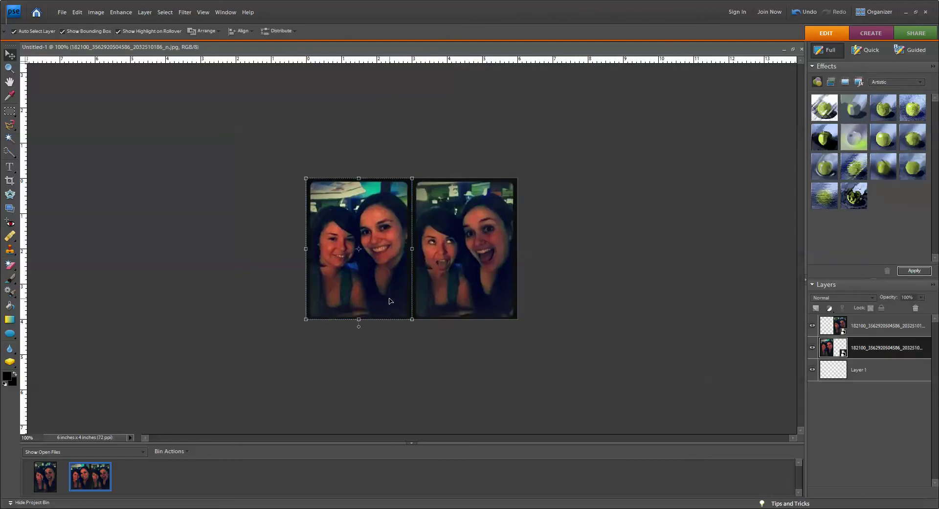
left_click(451, 282, "shift")
key("Delete")
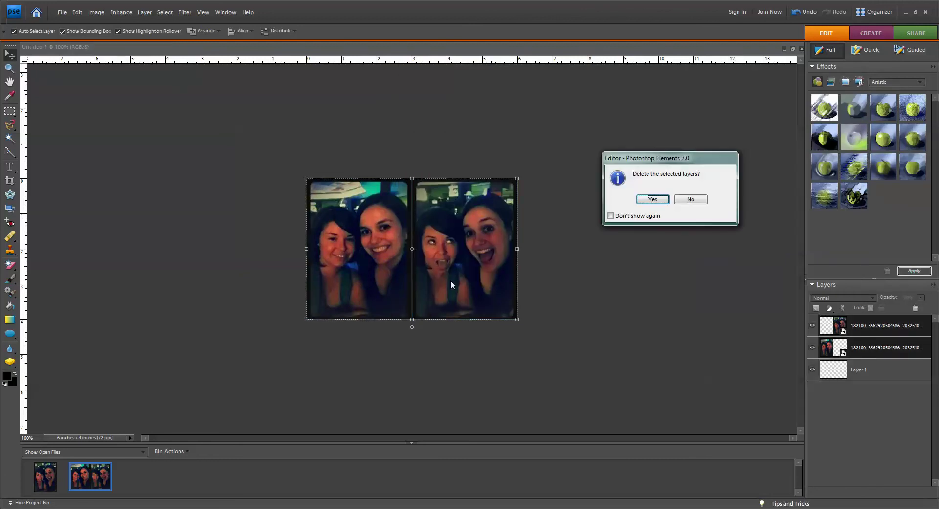
key("Return")
Undo the crop on the photo strip image and crop it to the third frame at 3 x 4 in.
left_click(35, 474)
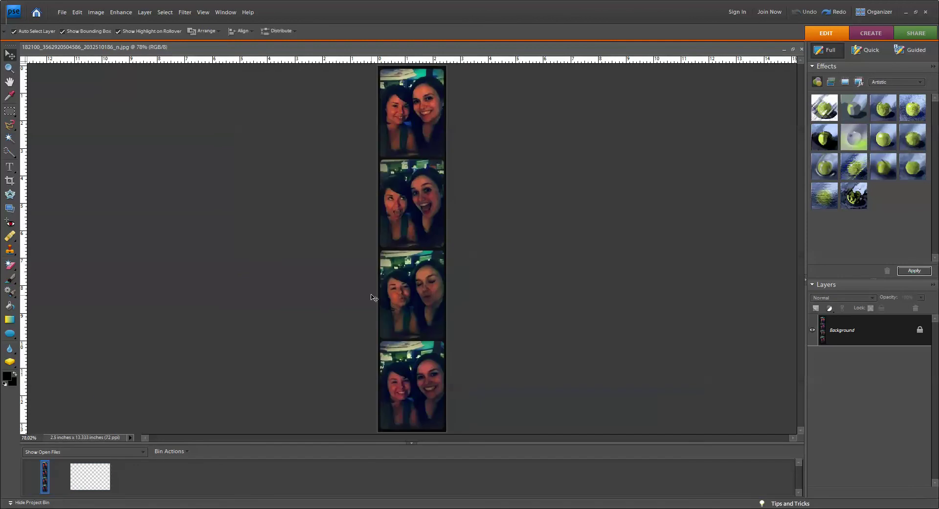
key("c")
left_click_drag(377, 250, 493, 352)
key("Return")
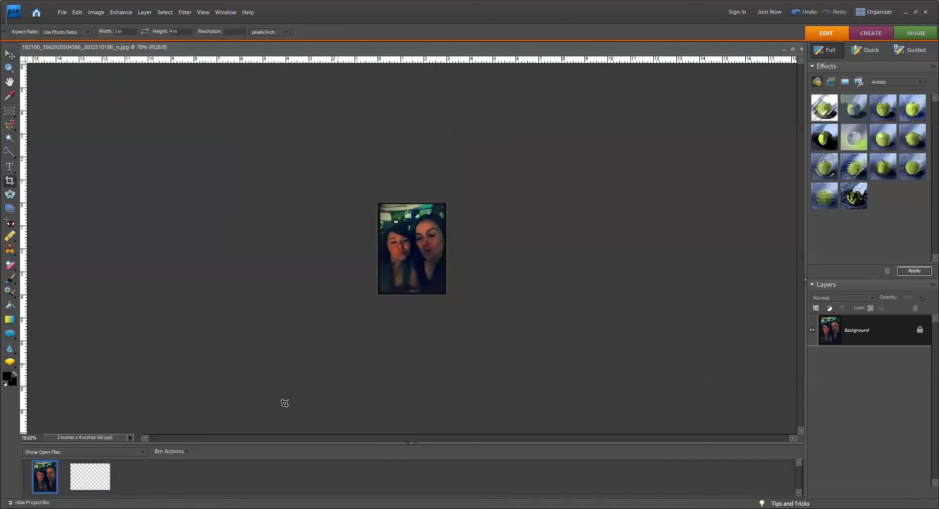
Place the cropped third frame in the empty 6 x 4 inch file and scale it to fill the left half.
left_click(95, 477)
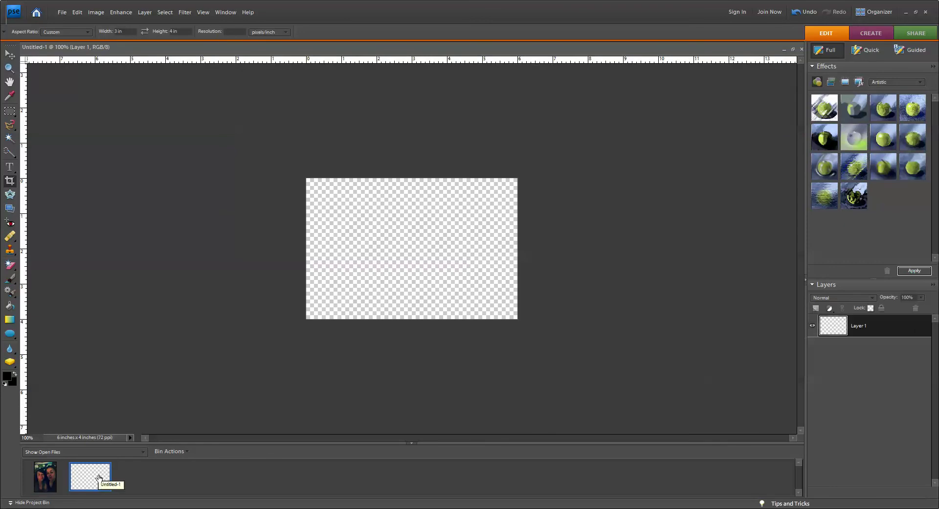
key("v")
left_click_drag(46, 482, 413, 319)
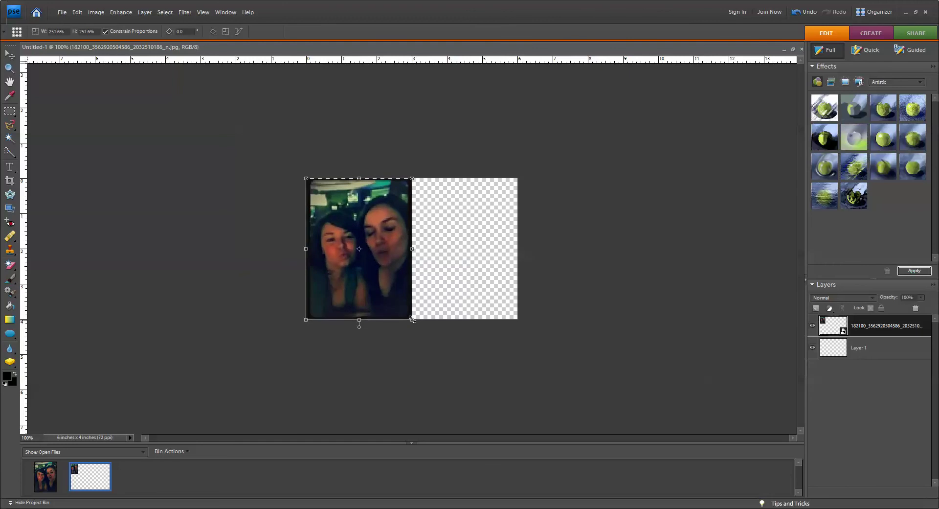
key("Return")
Undo the crop on the photo strip image and crop it to the fourth frame at 3 x 4 in.
left_click(45, 477)
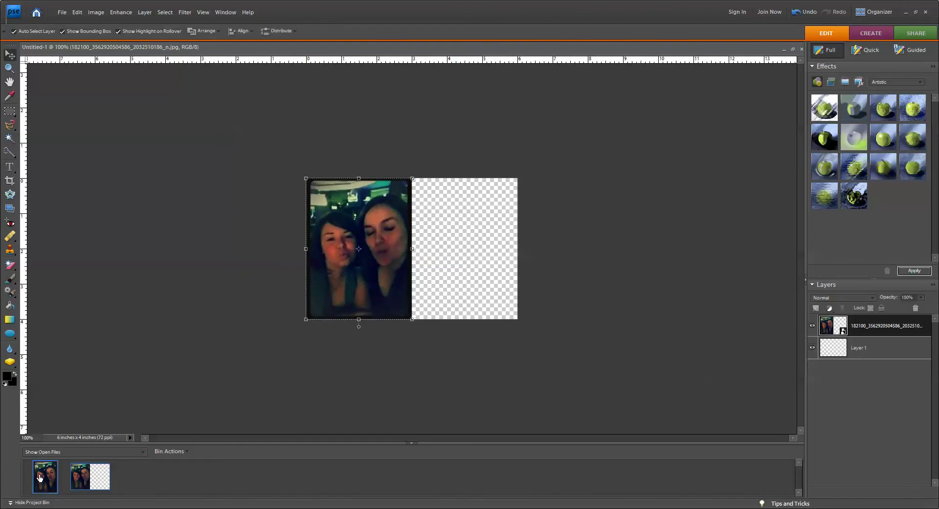
left_click(78, 12)
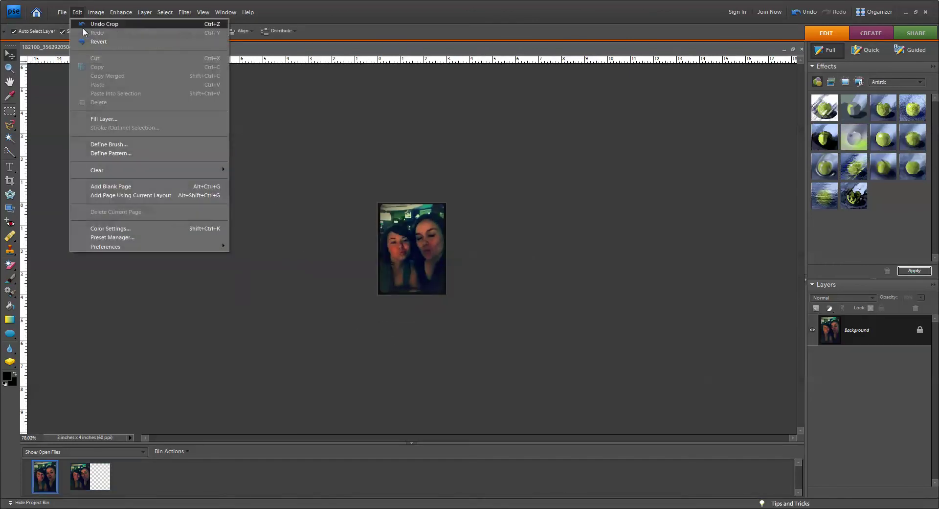
left_click(84, 23)
key("c")
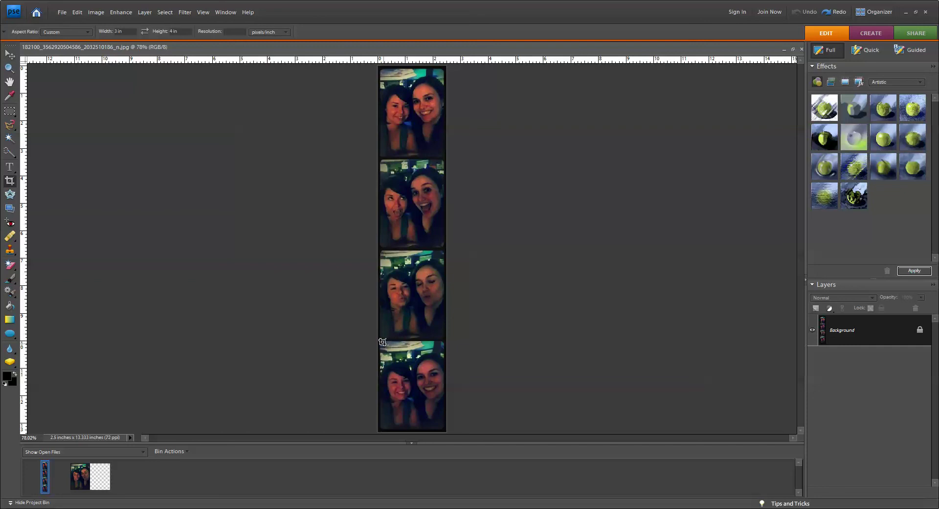
left_click_drag(376, 339, 503, 463)
key("Return")
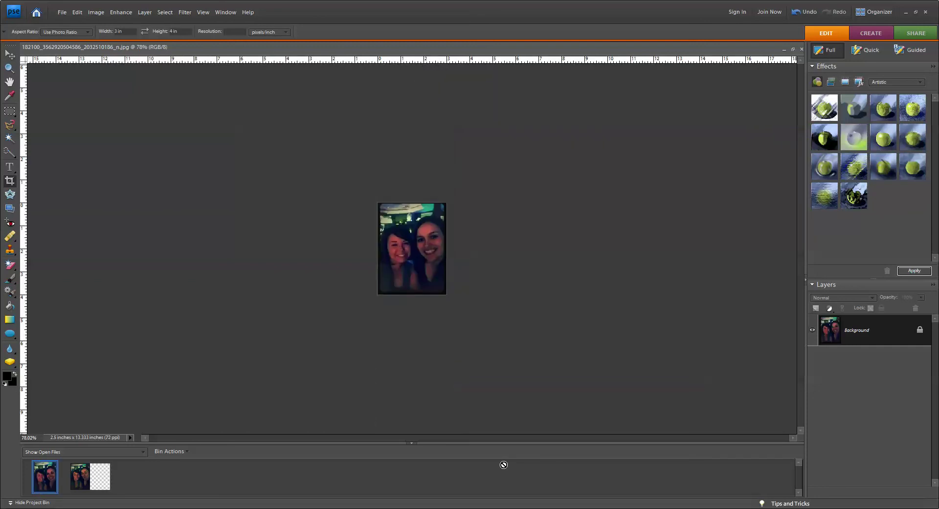
Place the cropped fourth frame in the 6 x 4 inch file and scale it to fill the empty right half.
left_click(98, 474)
key("v")
left_click_drag(49, 479, 496, 206)
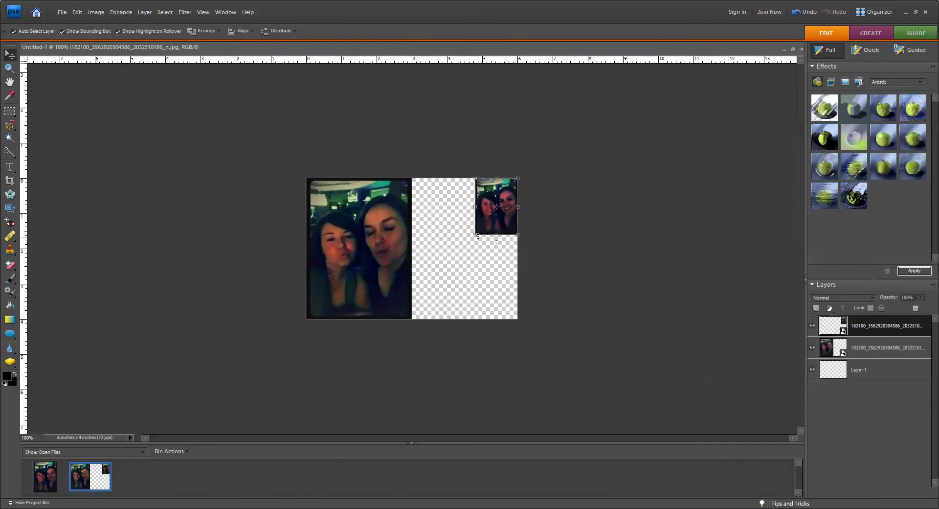
left_click_drag(467, 254, 412, 320)
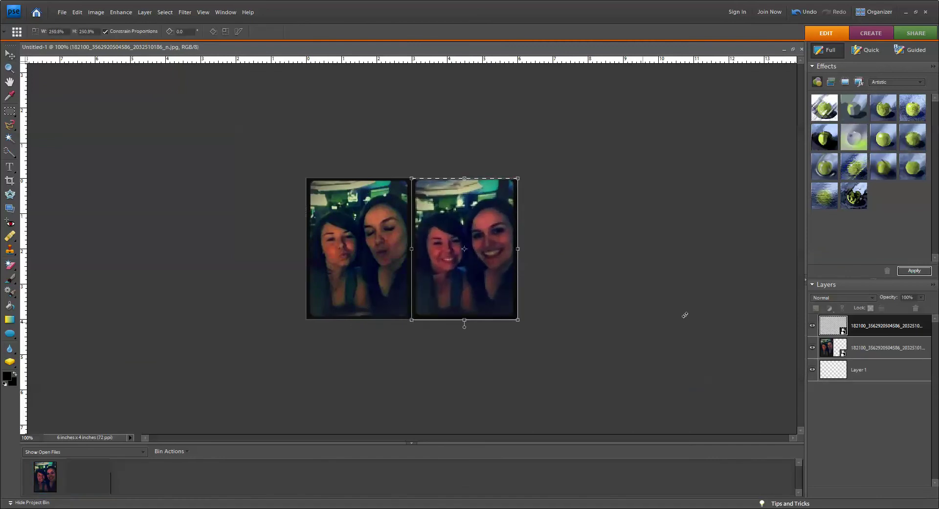
key("Return")
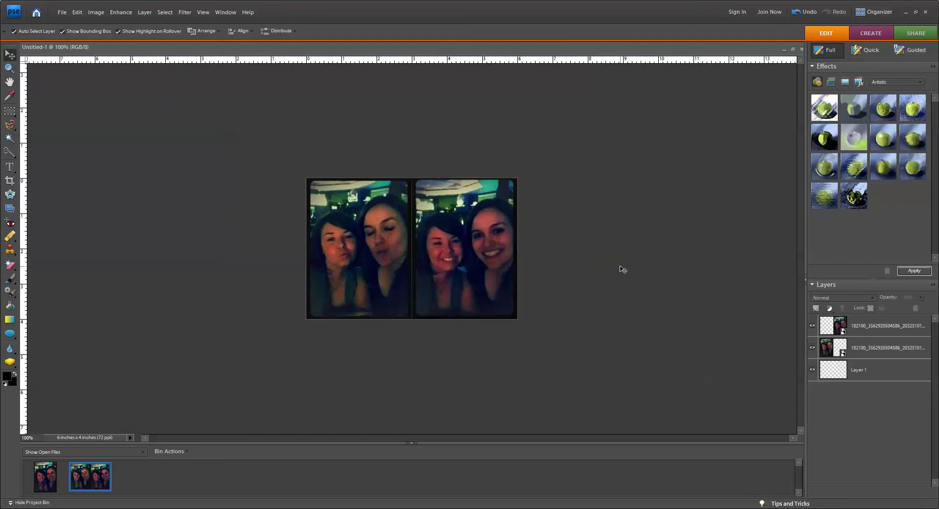
Switch to the Chrome window with the Instagram post of the finished photo strip layout.
left_click(184, 508)
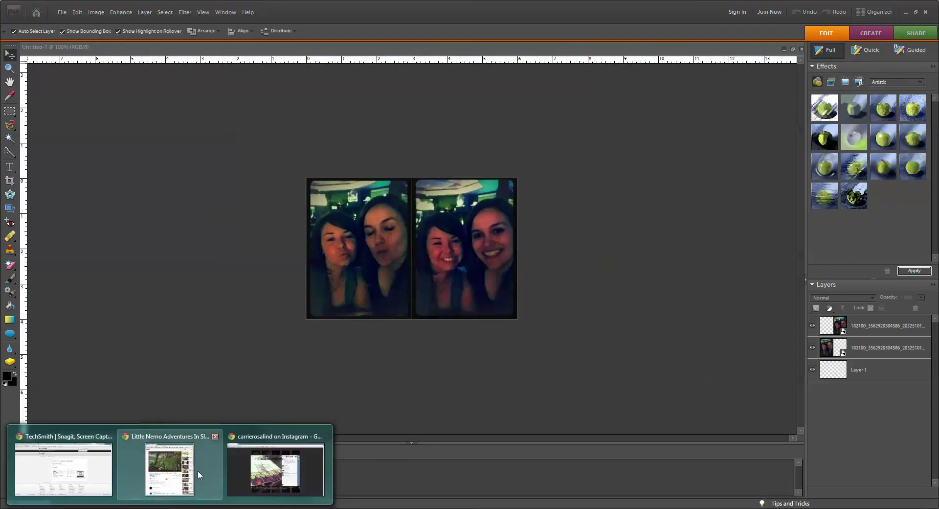
left_click(258, 470)
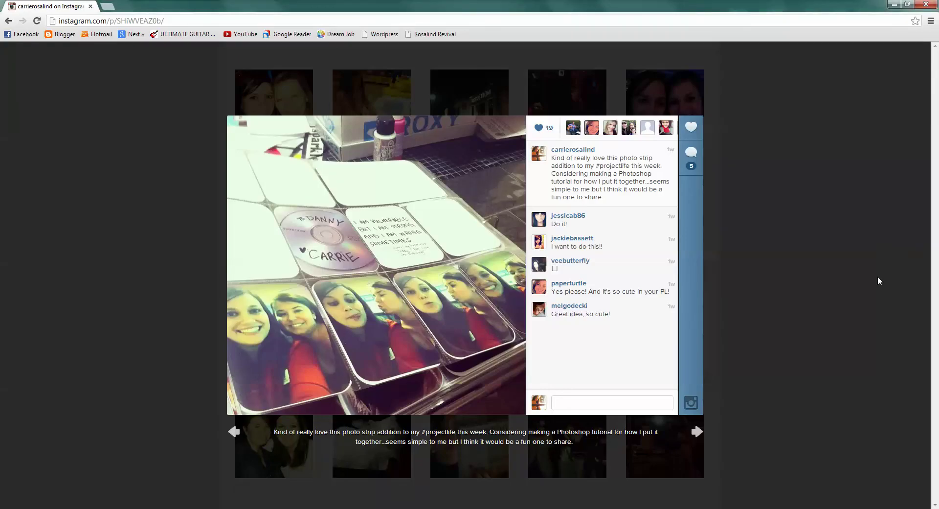